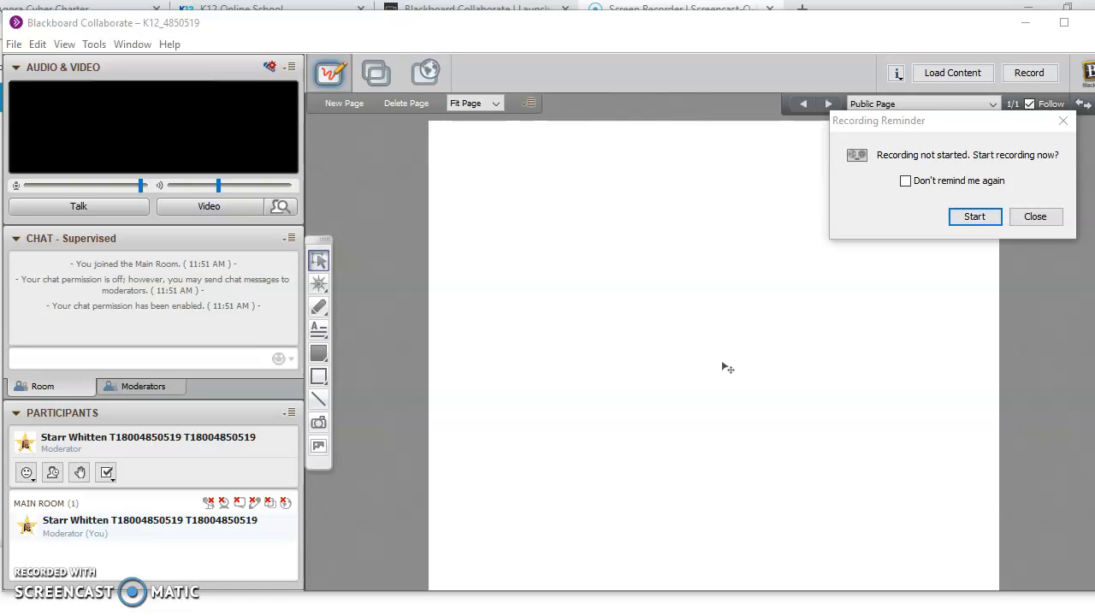
Drag the Recording Reminder dialog from the top-right corner to the middle of the whiteboard
{"action": "left_click_drag", "start_coordinate": [951, 121], "coordinate": [568, 230]}
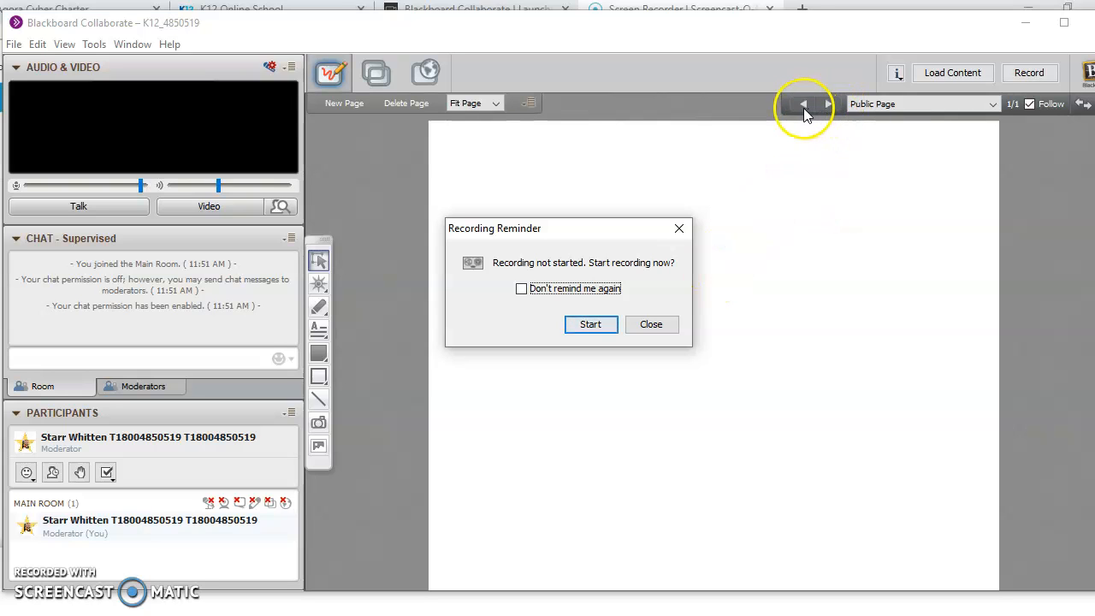
{"action": "left_click", "coordinate": [830, 102]}
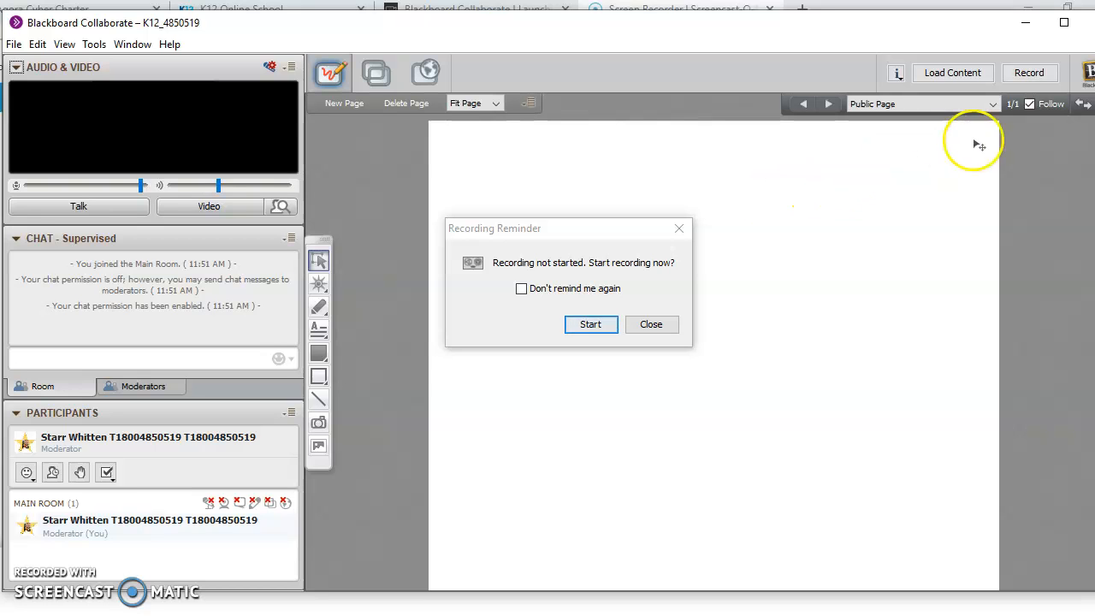
{"action": "left_click", "coordinate": [1082, 104]}
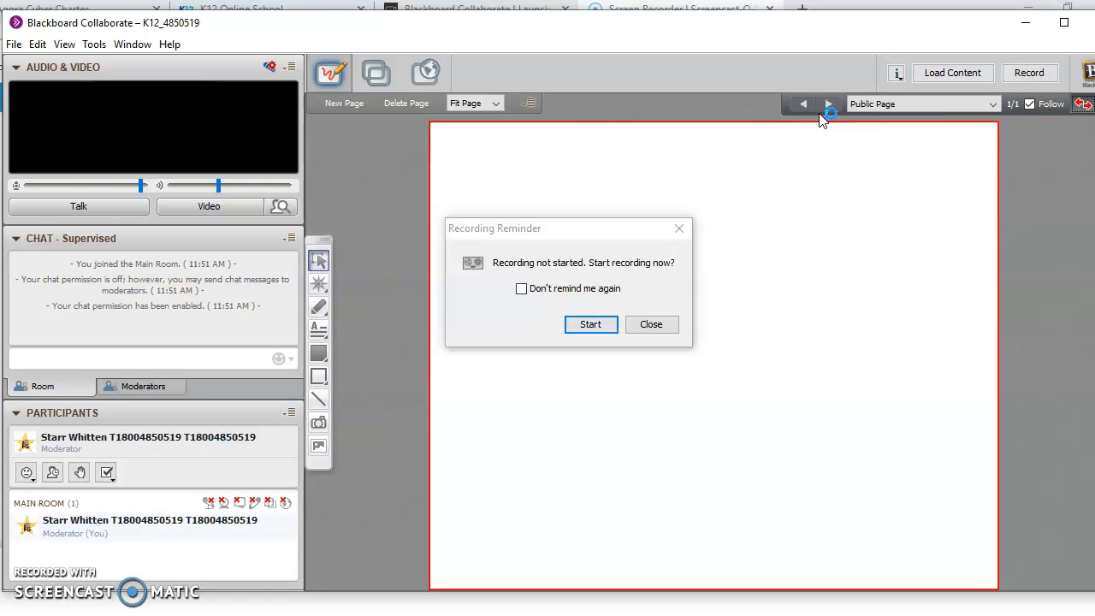
{"action": "left_click", "coordinate": [1081, 105]}
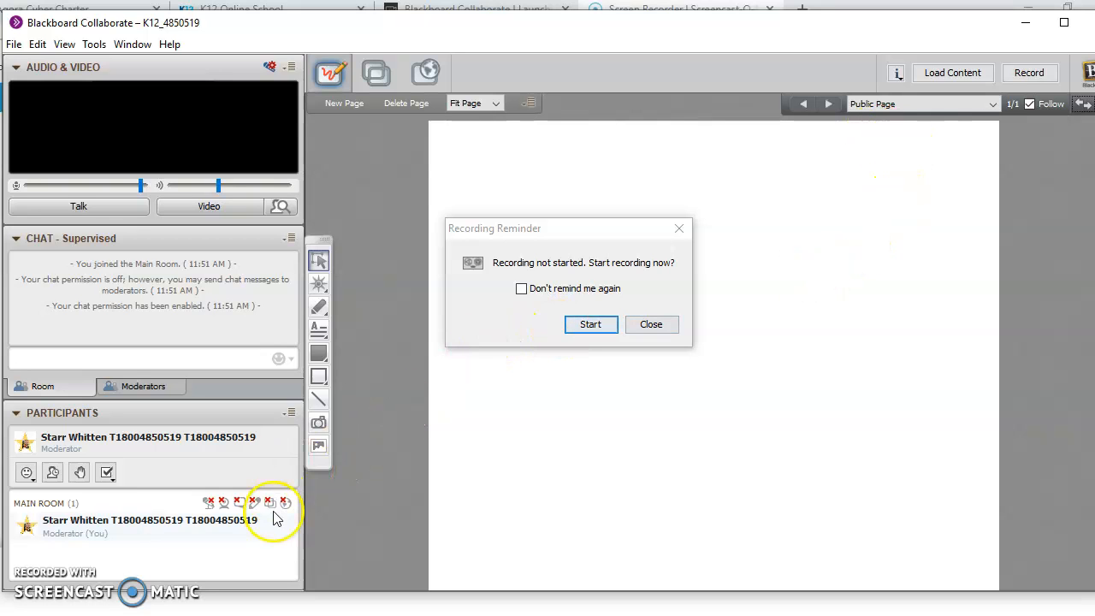
Select your own moderator name under Main Room in the Participants panel
{"action": "mouse_move", "coordinate": [128, 526]}
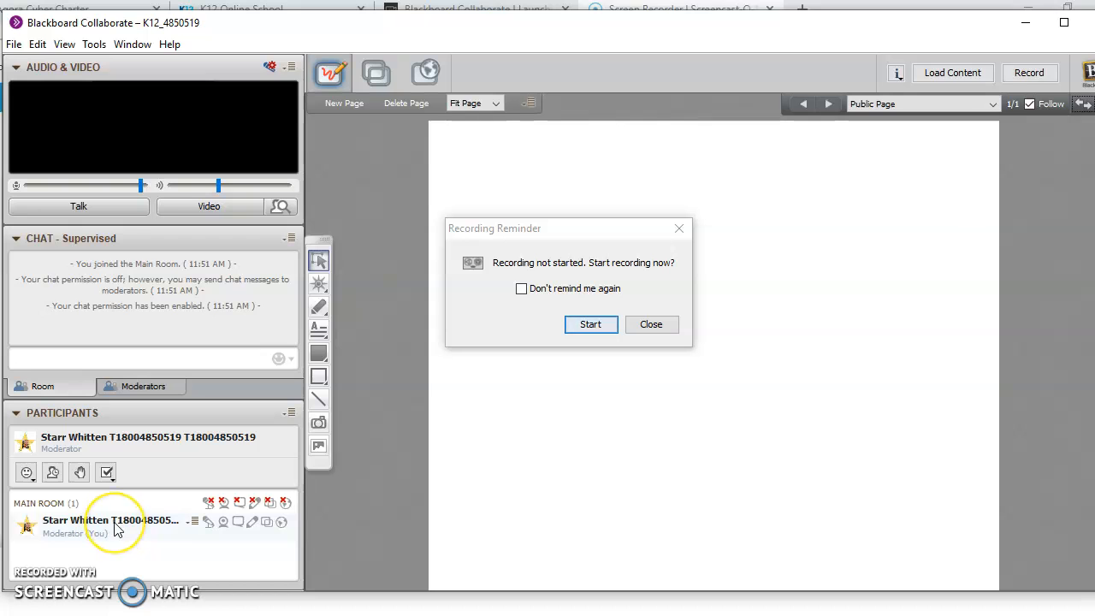
{"action": "left_click", "coordinate": [117, 529]}
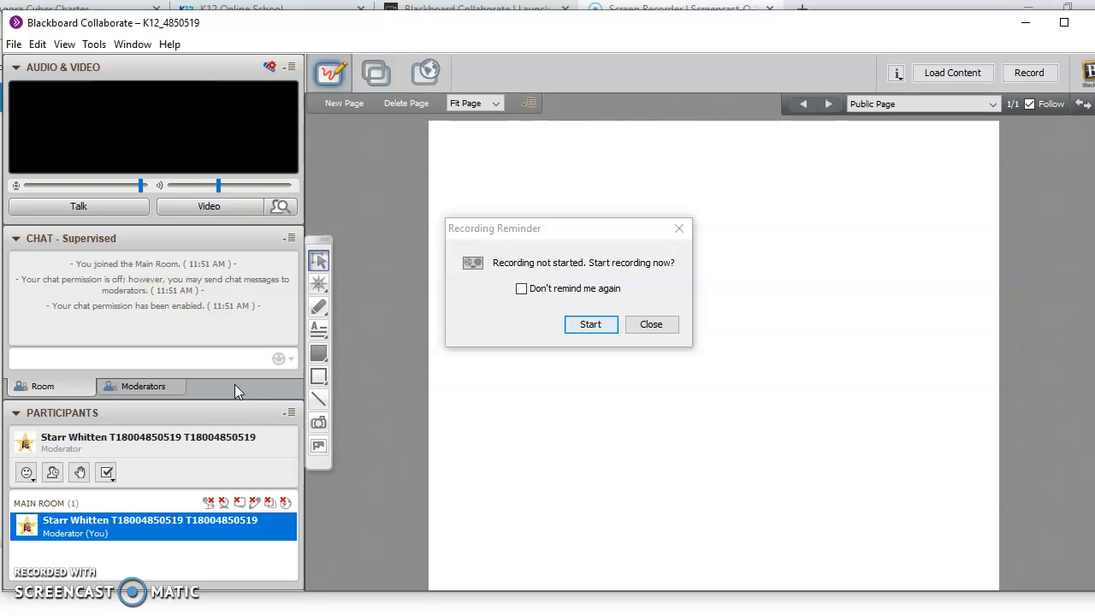
Open Tools > Breakout Rooms > Create Breakout Rooms... to get the room-creation settings
{"action": "left_click", "coordinate": [93, 48]}
{"action": "mouse_move", "coordinate": [110, 109]}
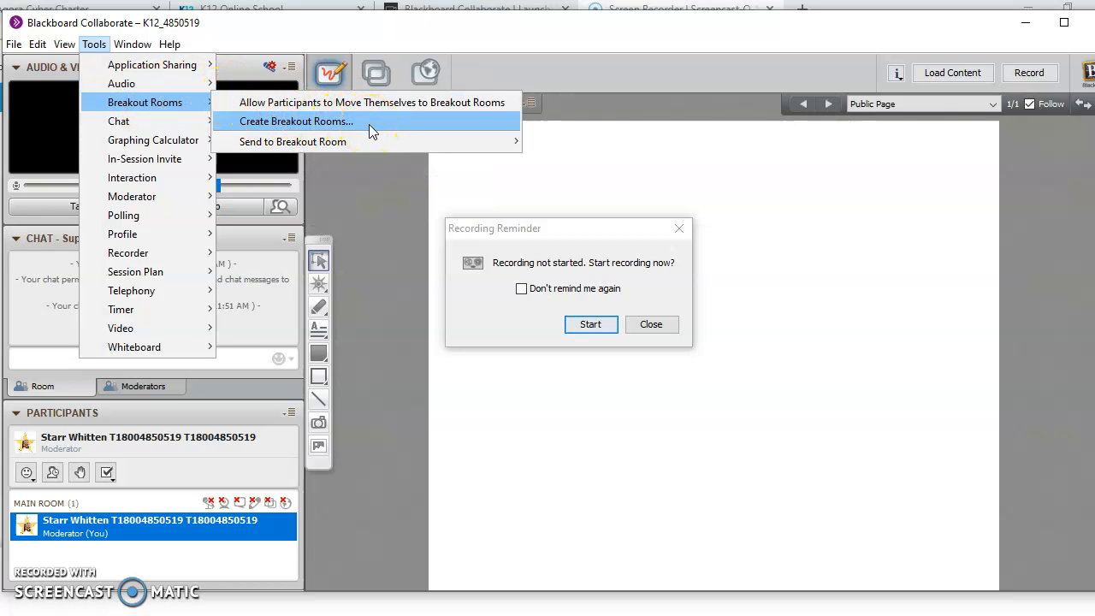
{"action": "left_click", "coordinate": [368, 124]}
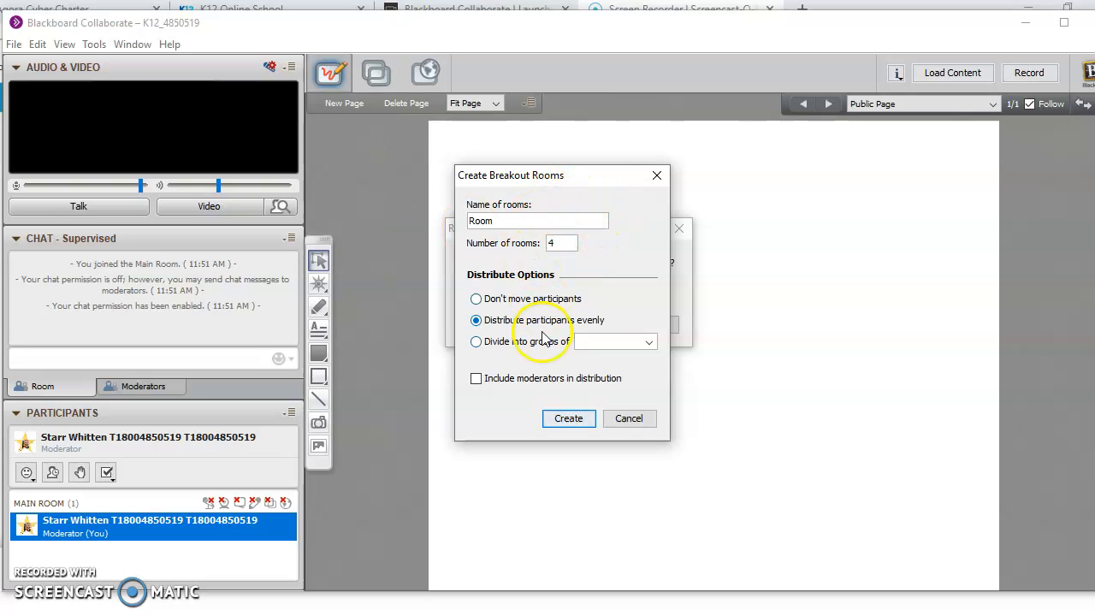
Replace the default room name with 'JS- Help Room', correcting an earlier full-name entry
{"action": "left_click_drag", "start_coordinate": [528, 219], "coordinate": [437, 229]}
{"action": "double_click", "coordinate": [530, 219]}
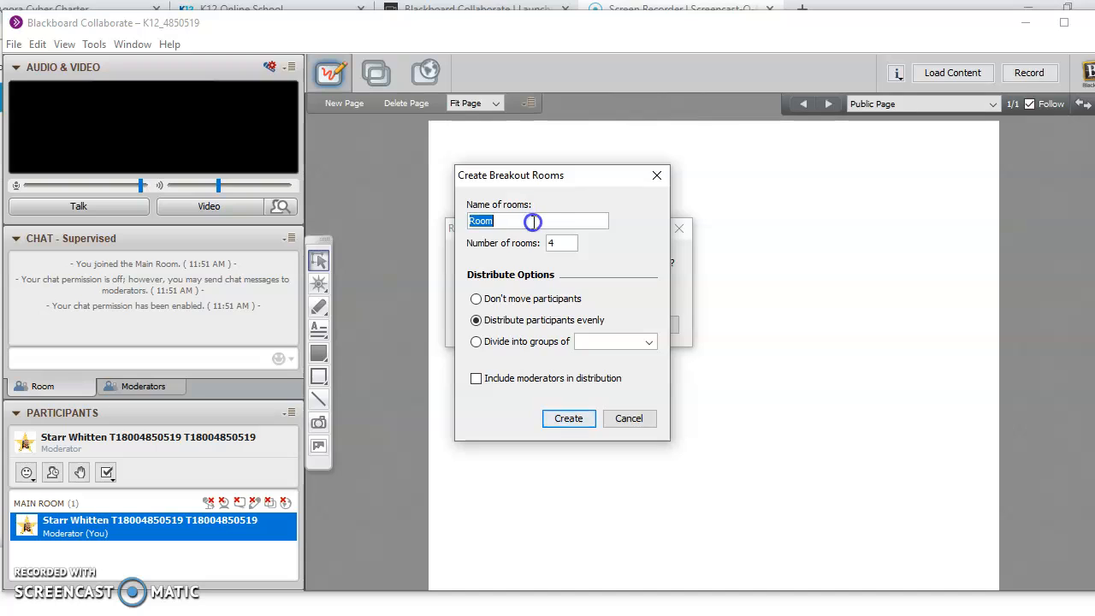
{"action": "type", "text": "Jacob Smith"}
{"action": "left_click", "coordinate": [561, 242]}
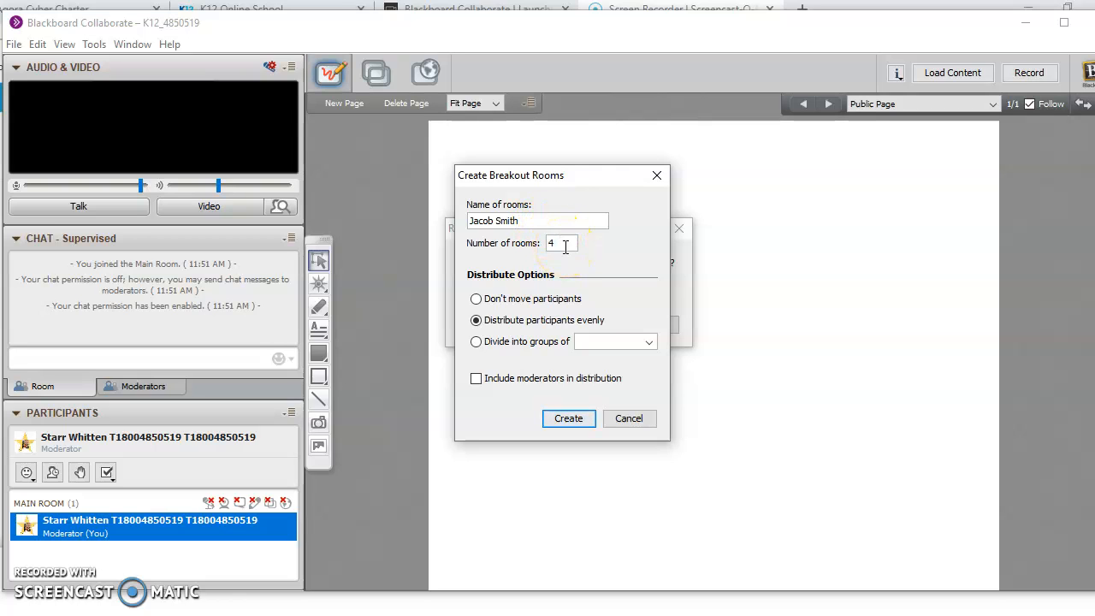
{"action": "left_click_drag", "start_coordinate": [520, 221], "coordinate": [459, 224]}
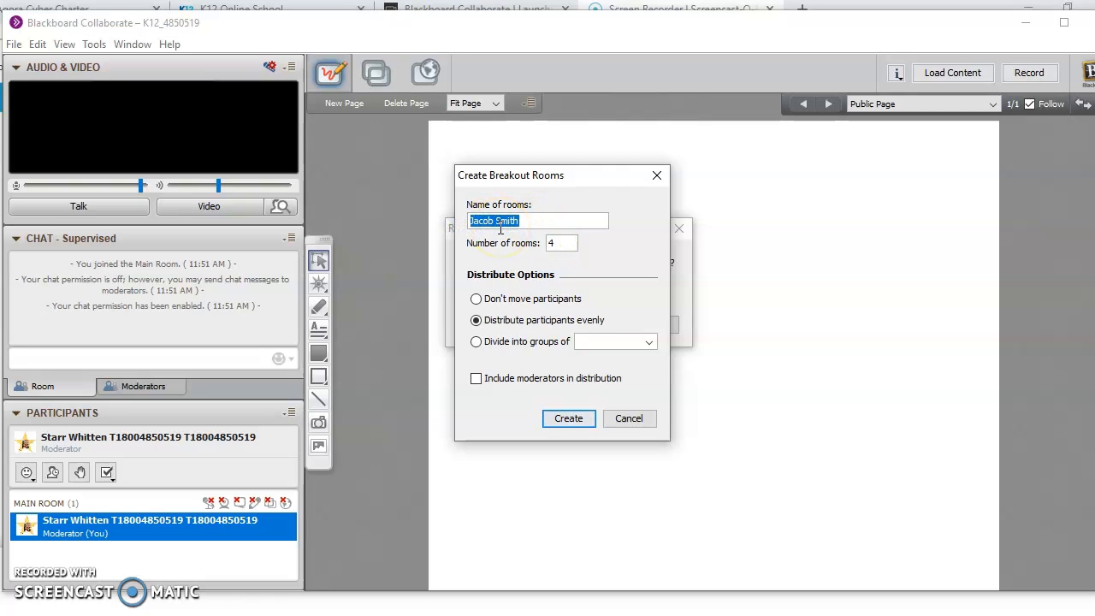
{"action": "key", "text": "BackSpace"}
{"action": "type", "text": "JS- Help "}
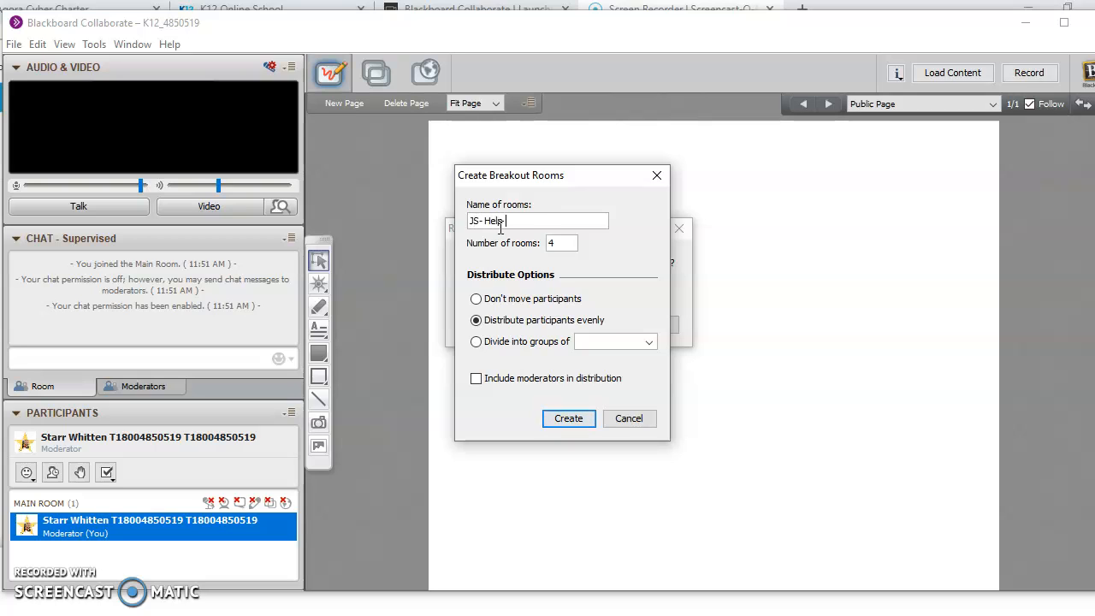
{"action": "type", "text": "Room"}
{"action": "left_click", "coordinate": [485, 269]}
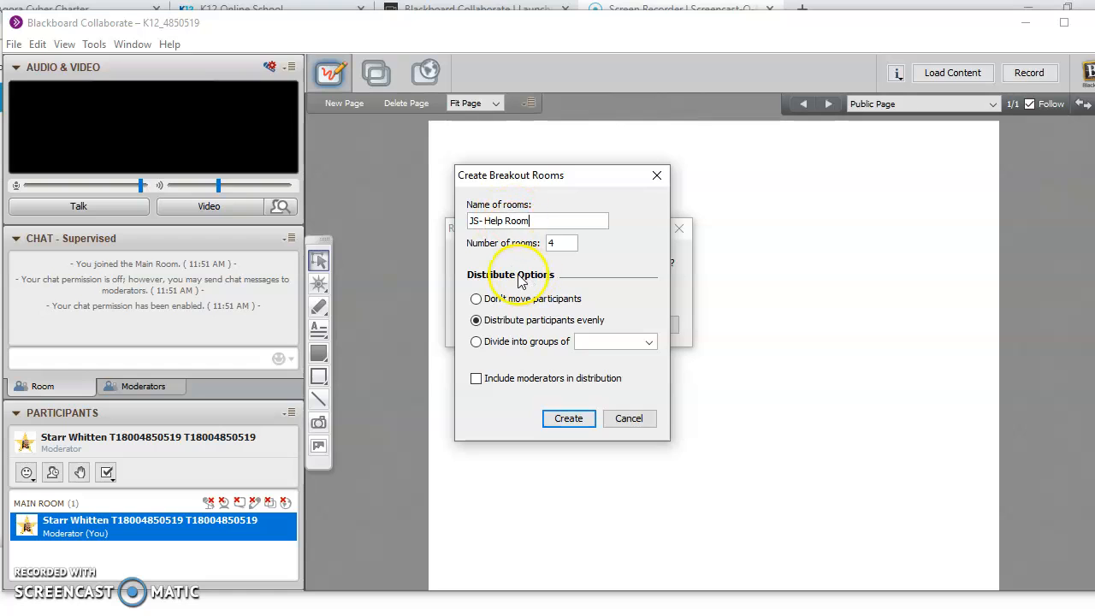
Create 1 room with Don't move participants selected, then select your own participant entry
{"action": "double_click", "coordinate": [547, 243]}
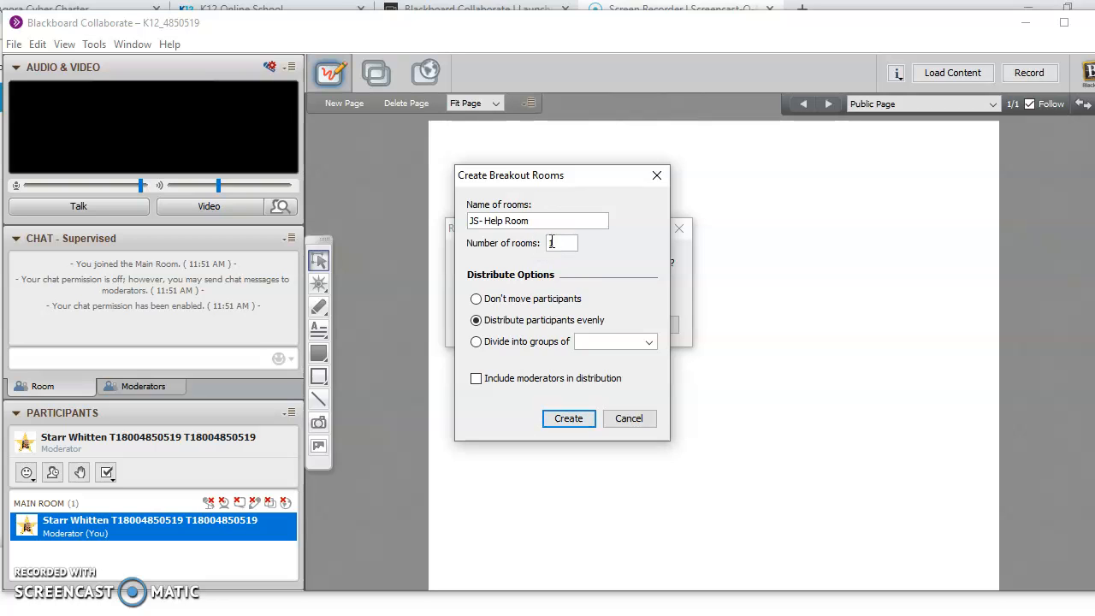
{"action": "left_click", "coordinate": [476, 300]}
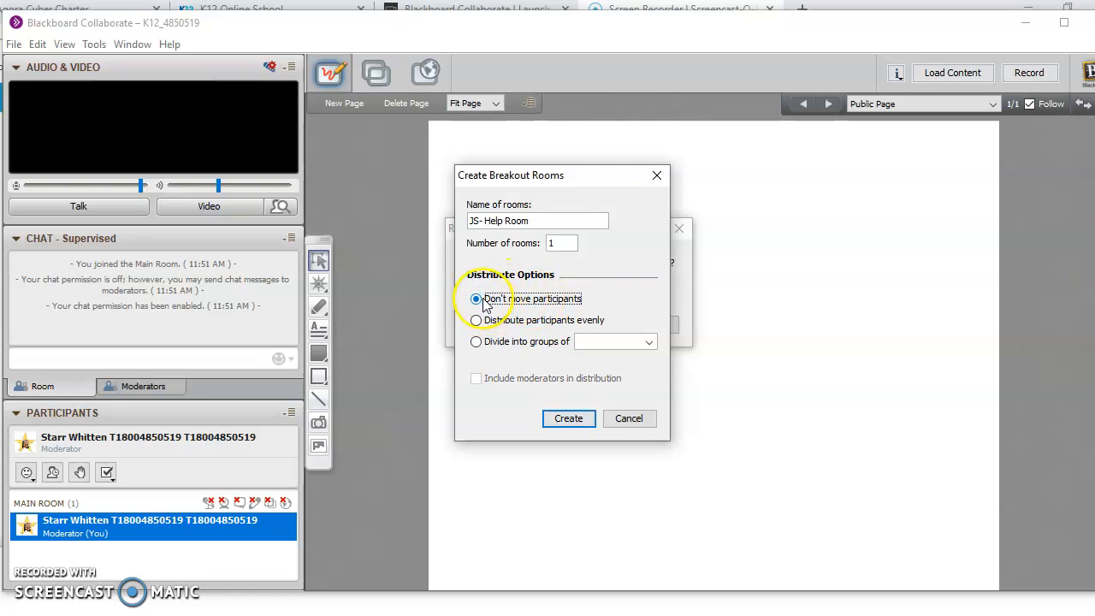
{"action": "left_click", "coordinate": [489, 320]}
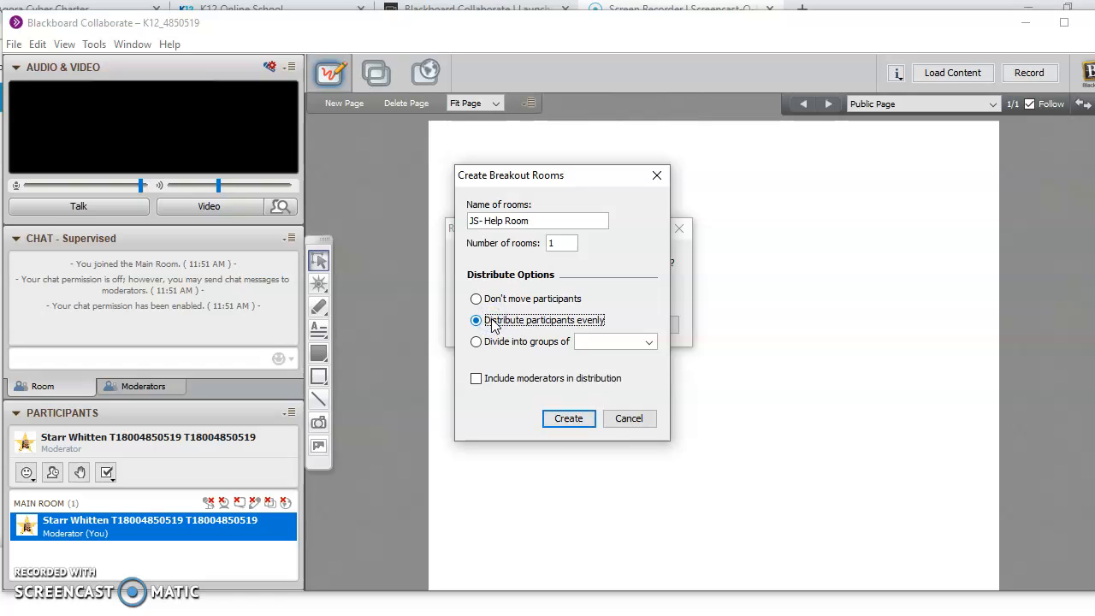
{"action": "left_click", "coordinate": [494, 332]}
{"action": "left_click", "coordinate": [490, 306]}
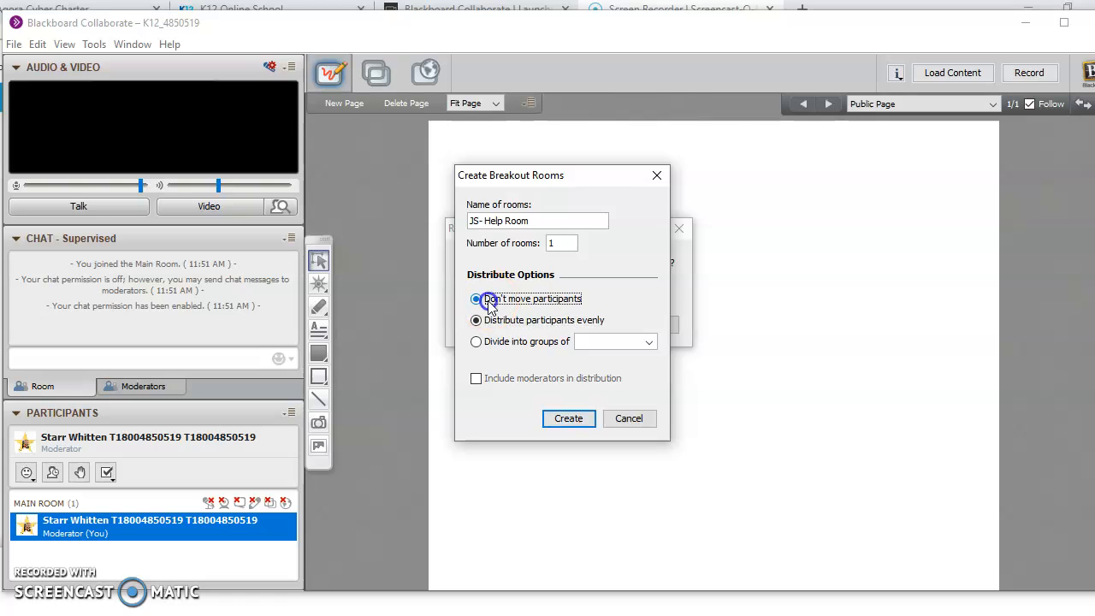
{"action": "left_click", "coordinate": [569, 419]}
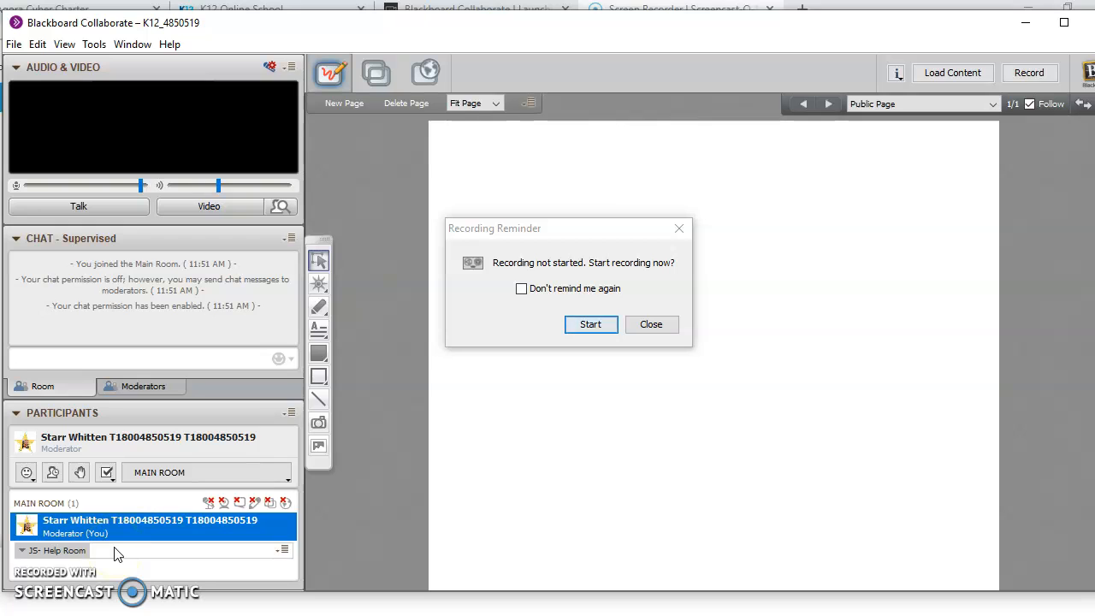
{"action": "left_click", "coordinate": [100, 527]}
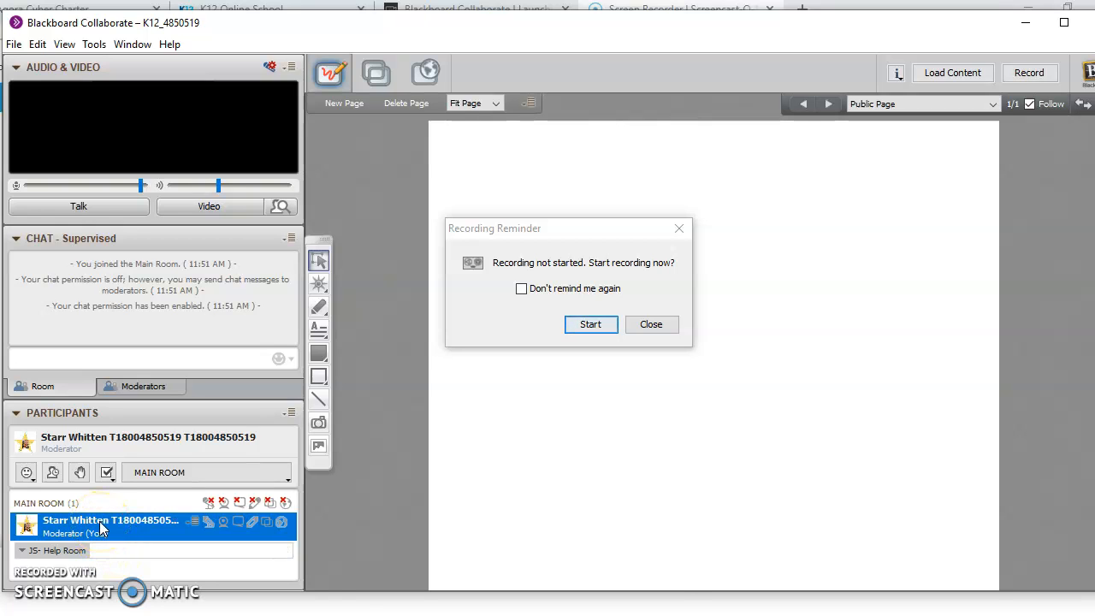
{"action": "left_click", "coordinate": [100, 529]}
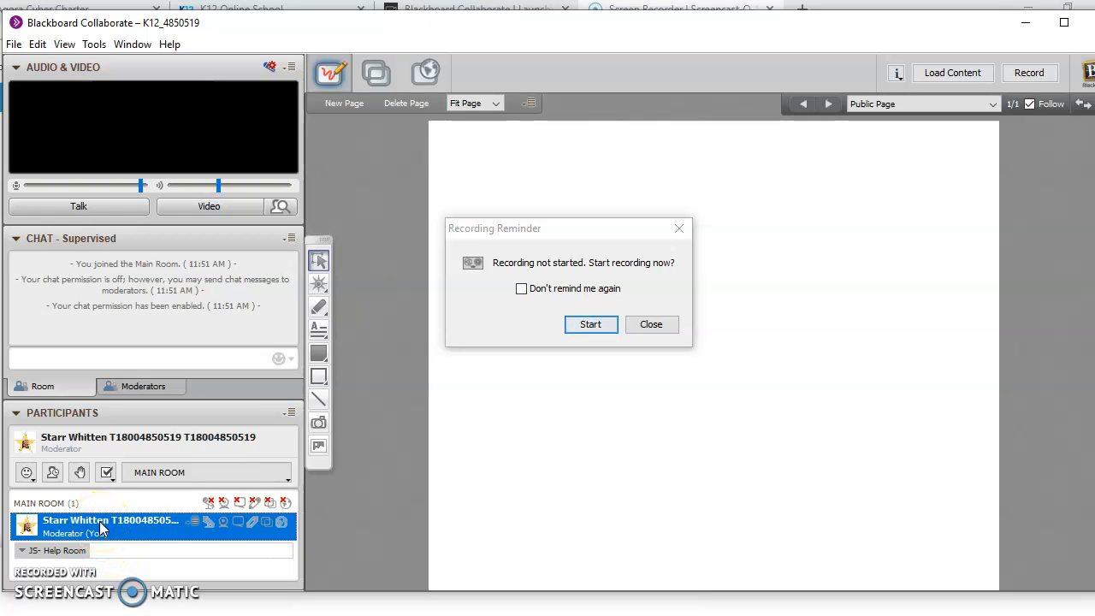
Use your participant entry's Send to Breakout Room menu to move yourself into JS- Help Room
{"action": "right_click", "coordinate": [100, 528]}
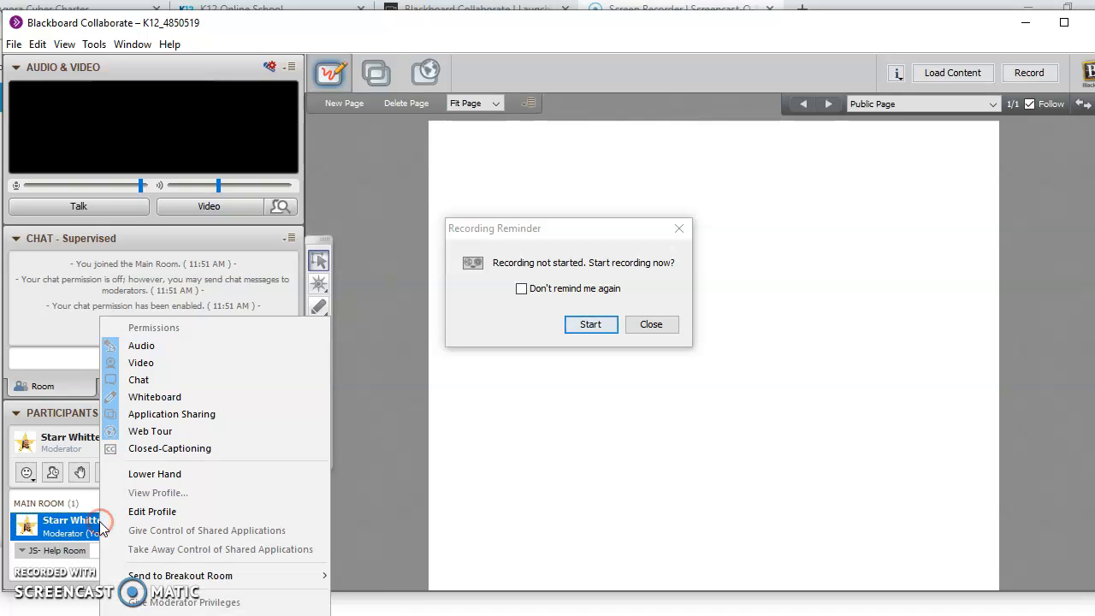
{"action": "mouse_move", "coordinate": [180, 577]}
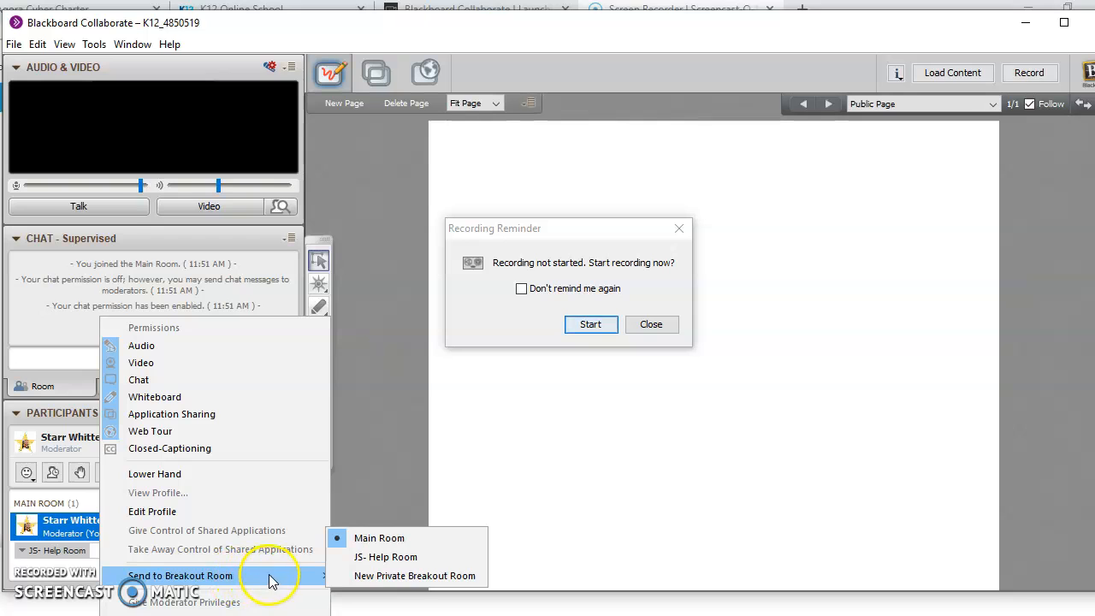
{"action": "left_click", "coordinate": [370, 556]}
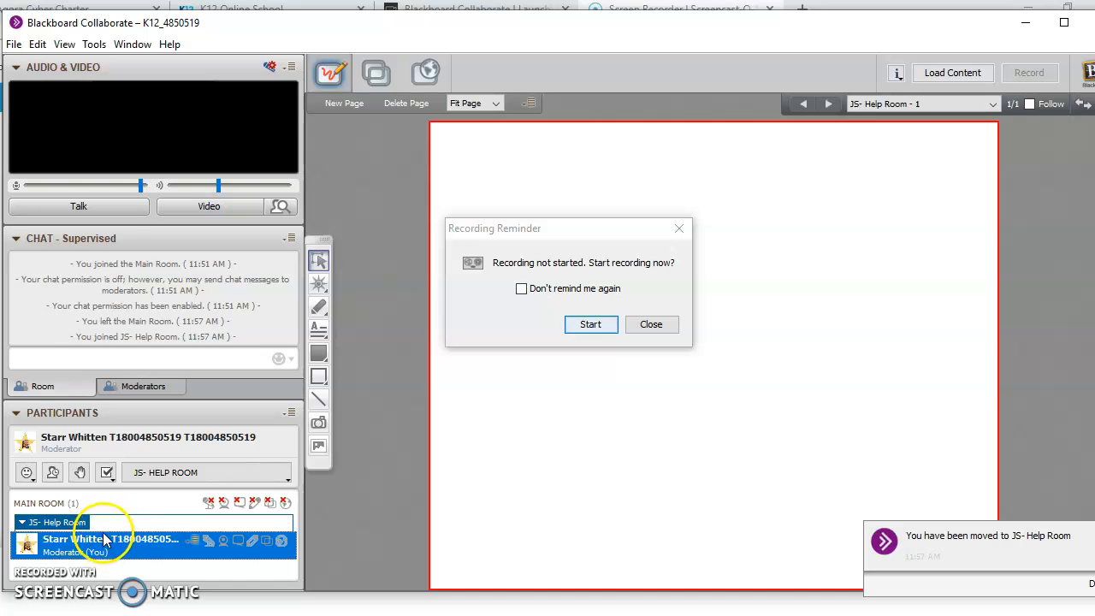
Check the participant list, which now shows you inside JS- Help Room
{"action": "mouse_move", "coordinate": [195, 548]}
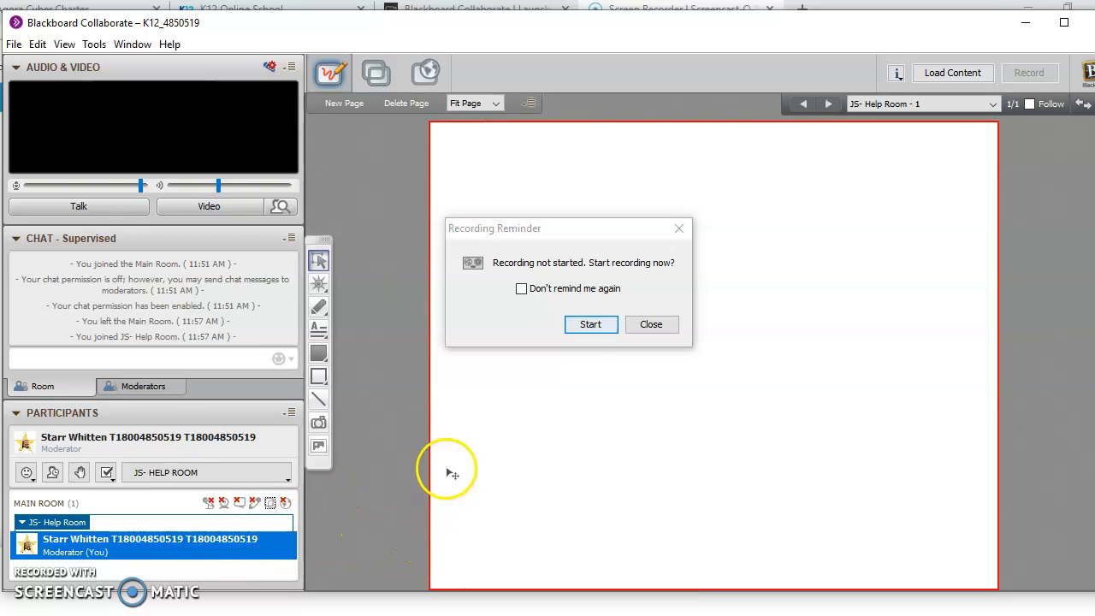
In Application Sharing, switch the selection from Google Chrome to Share desktop and start sharing
{"action": "left_click", "coordinate": [382, 80]}
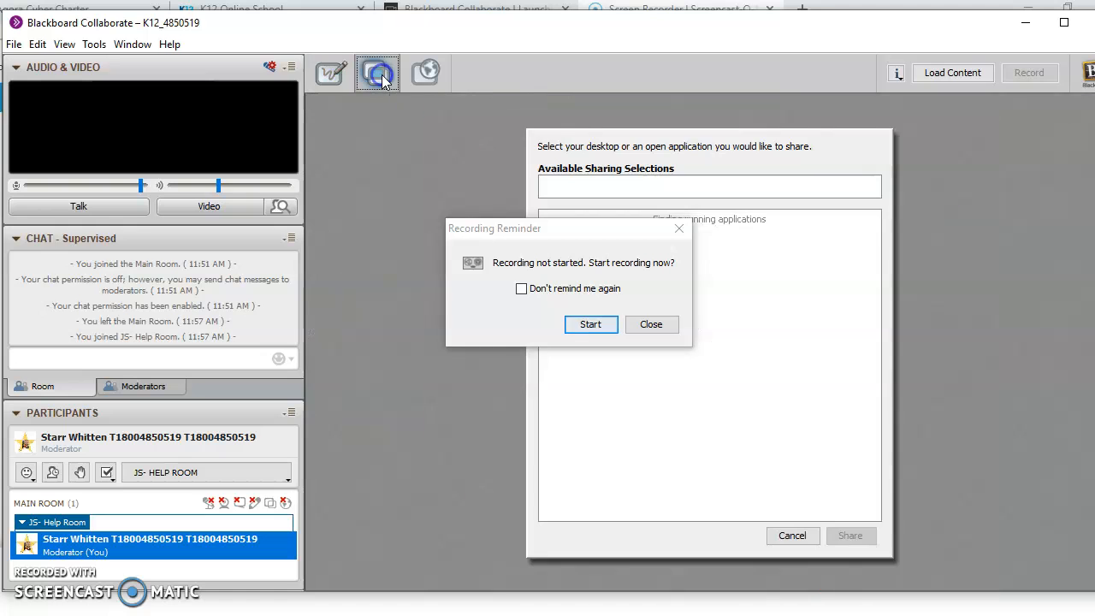
{"action": "left_click_drag", "start_coordinate": [618, 238], "coordinate": [302, 213]}
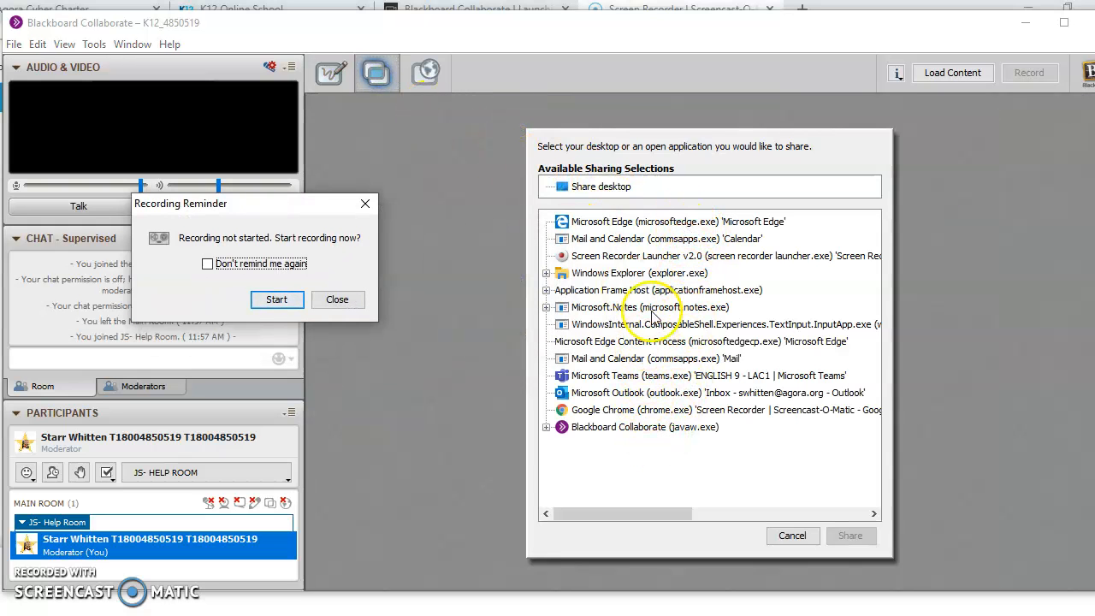
{"action": "left_click", "coordinate": [624, 412]}
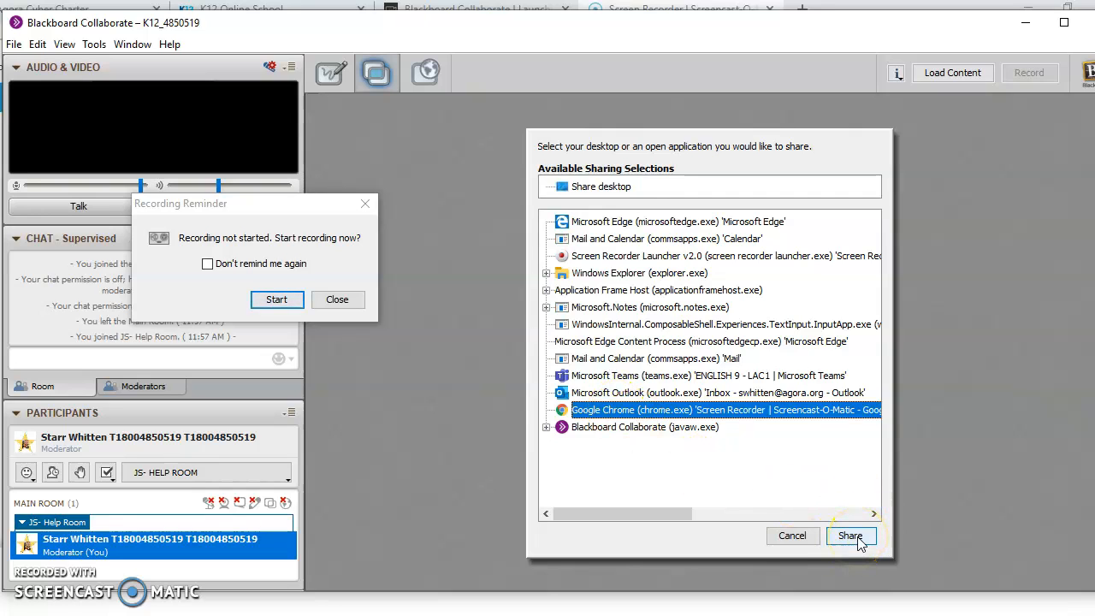
{"action": "left_click", "coordinate": [632, 193]}
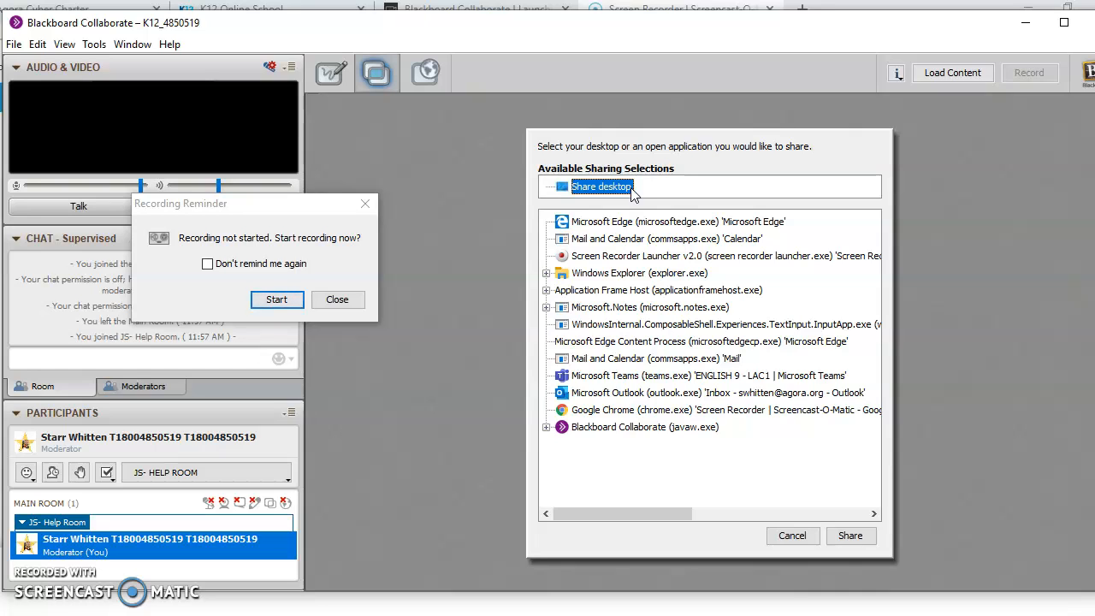
{"action": "left_click", "coordinate": [851, 536]}
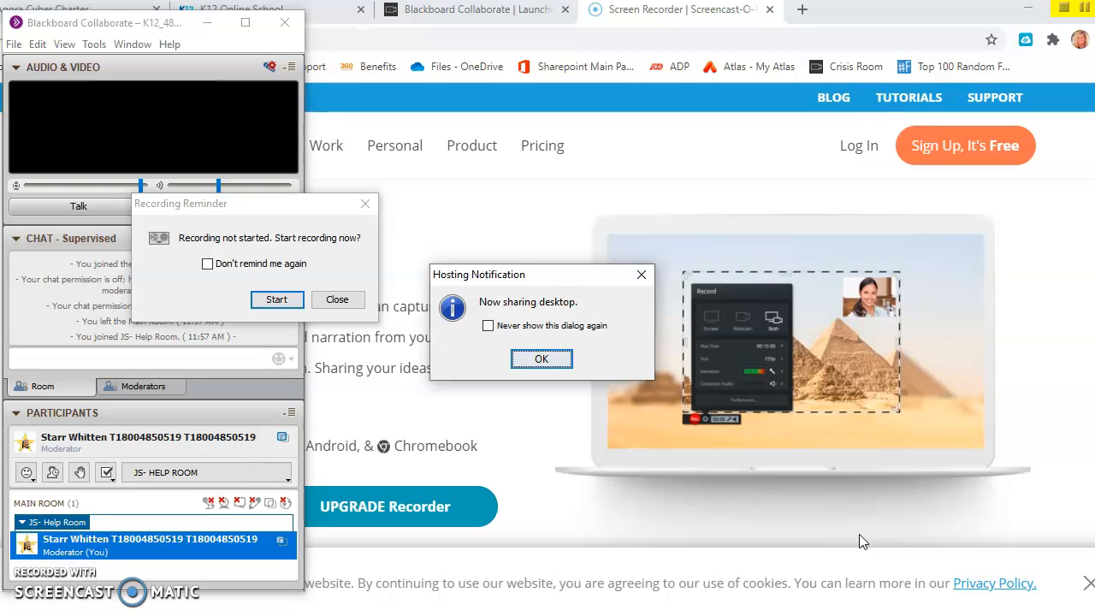
Dismiss the hosting notice, browse the Tools menu, then stop sharing and restore the session
{"action": "left_click", "coordinate": [550, 360]}
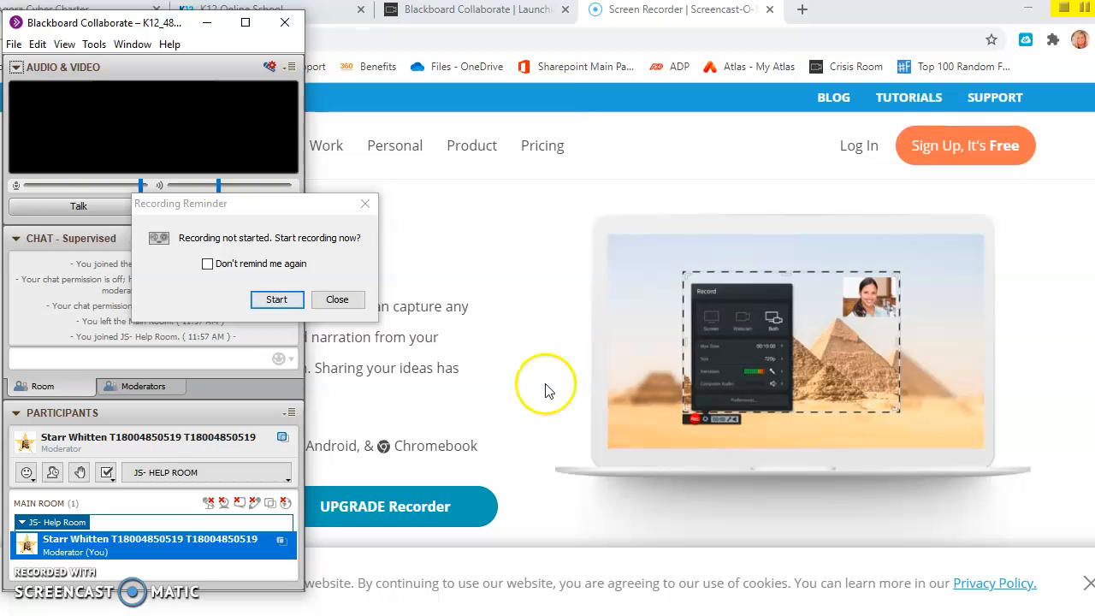
{"action": "left_click", "coordinate": [93, 46]}
{"action": "mouse_move", "coordinate": [100, 71]}
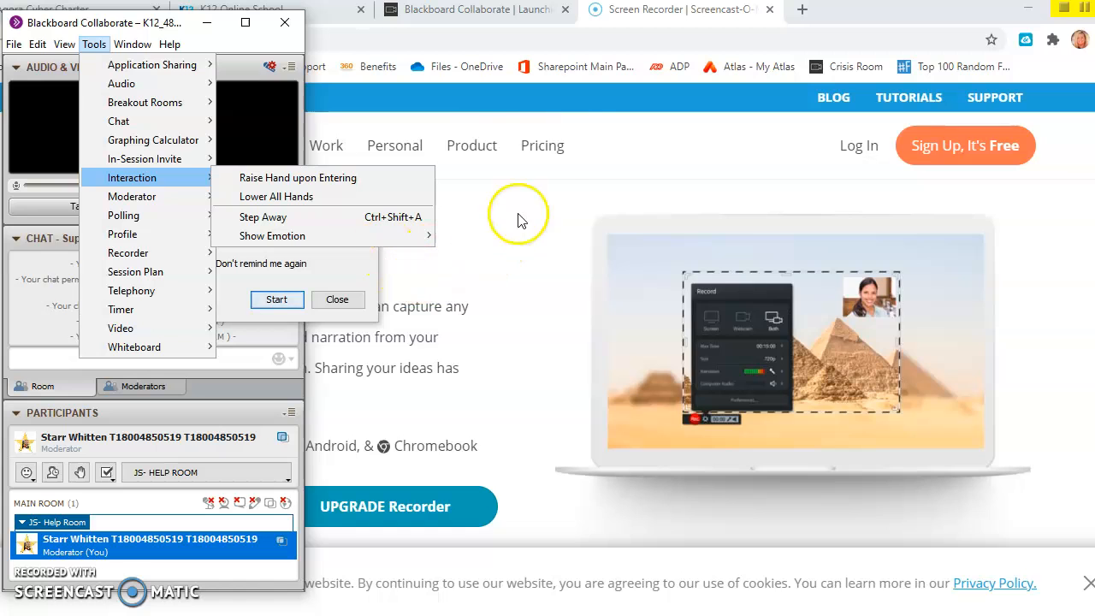
{"action": "left_click", "coordinate": [1064, 11]}
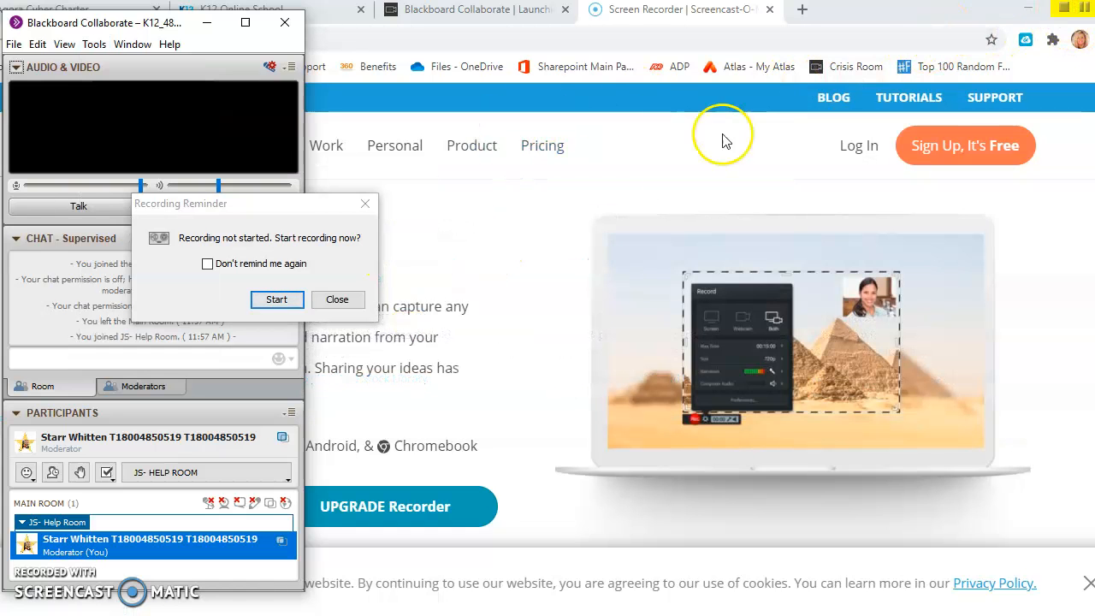
{"action": "left_click", "coordinate": [1065, 8]}
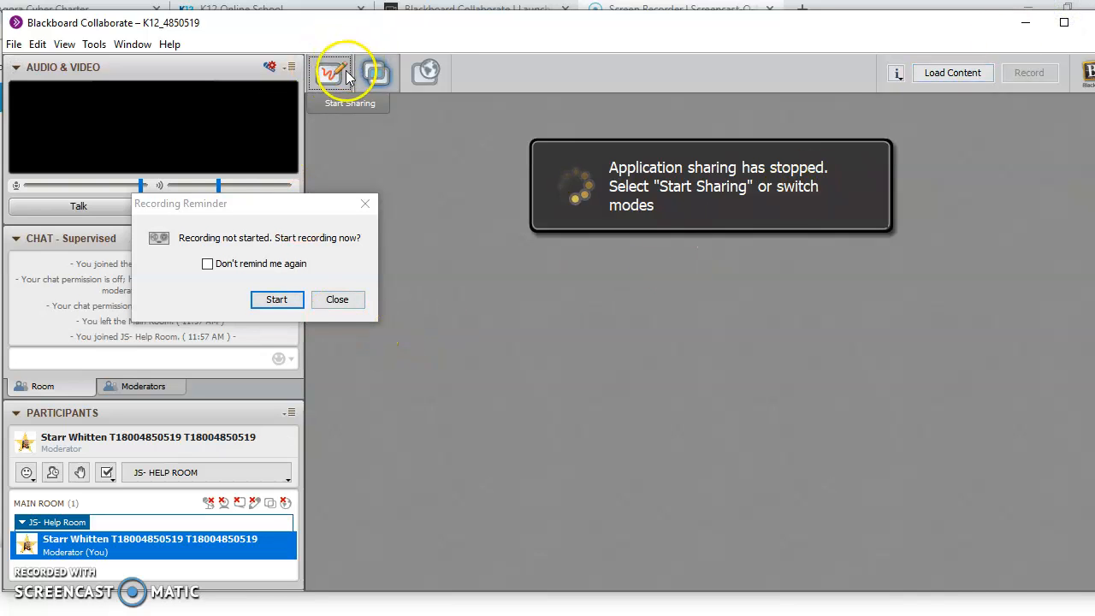
Switch back to the whiteboard, review the Create Breakout Rooms room count, and close without creating
{"action": "left_click", "coordinate": [332, 72]}
{"action": "left_click_drag", "start_coordinate": [261, 213], "coordinate": [672, 156]}
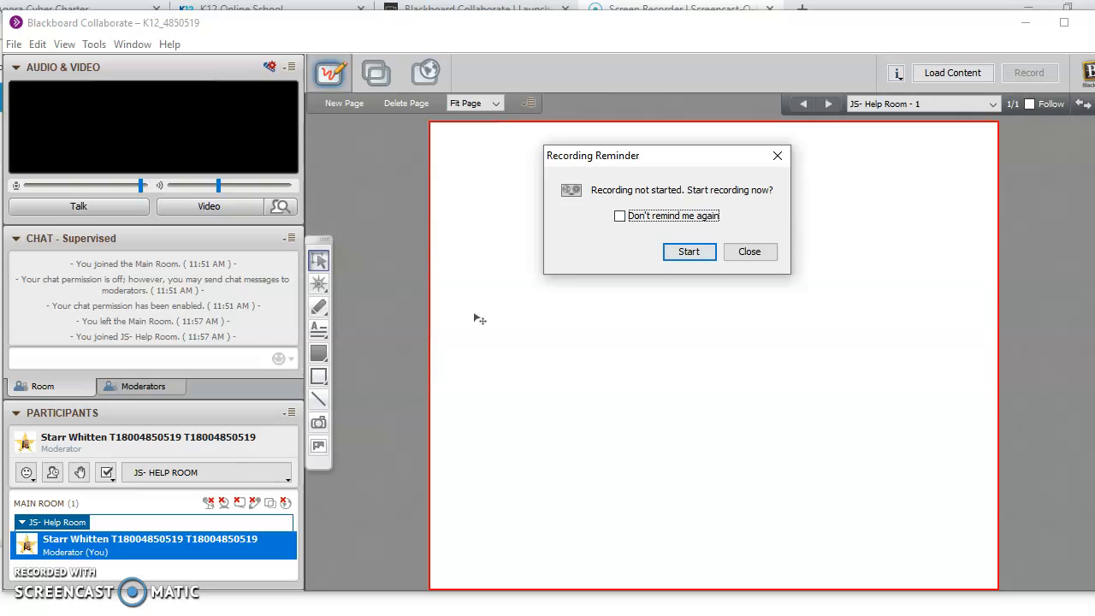
{"action": "left_click", "coordinate": [93, 43]}
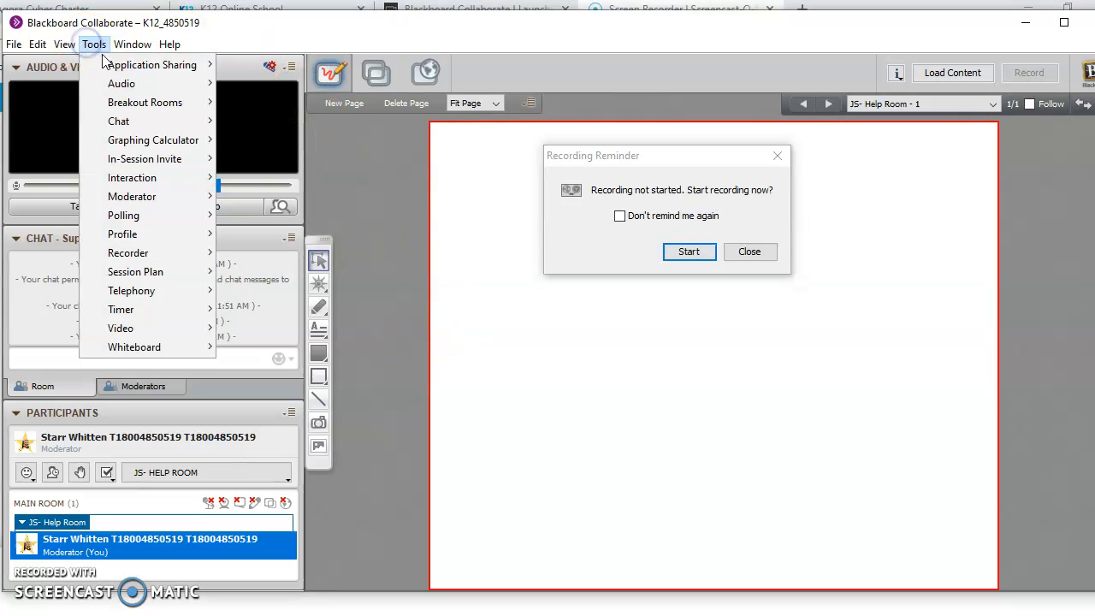
{"action": "left_click", "coordinate": [113, 101]}
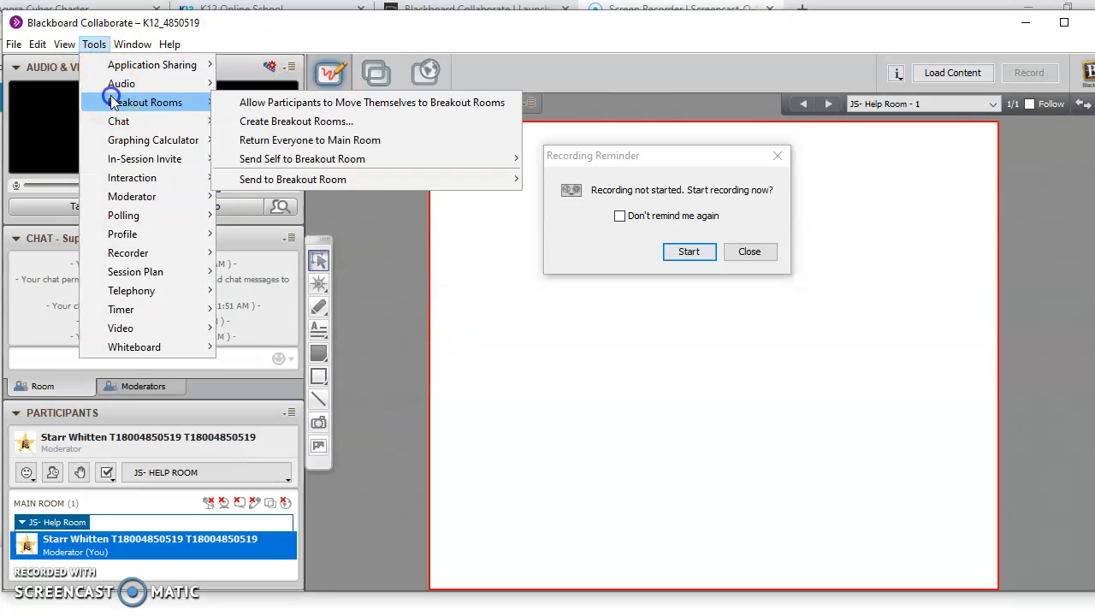
{"action": "left_click", "coordinate": [272, 120]}
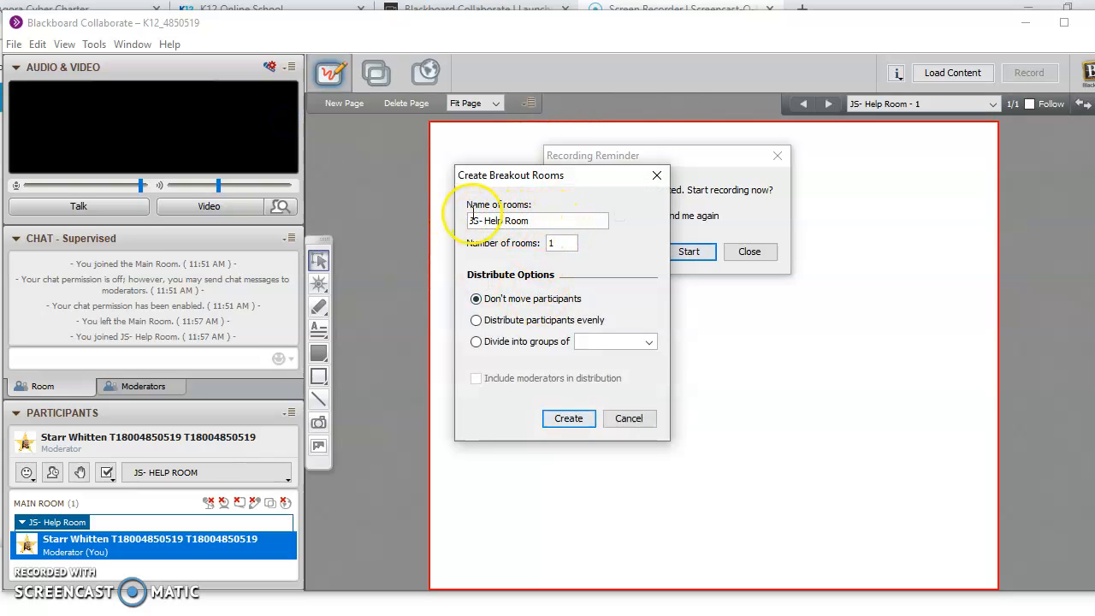
{"action": "left_click", "coordinate": [555, 243]}
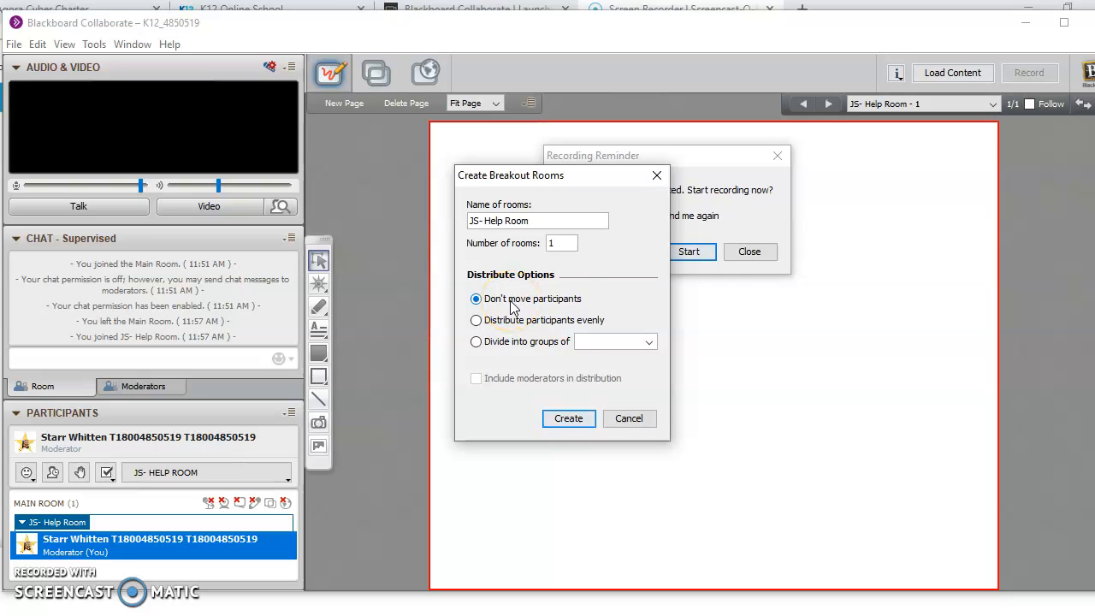
{"action": "left_click", "coordinate": [656, 176]}
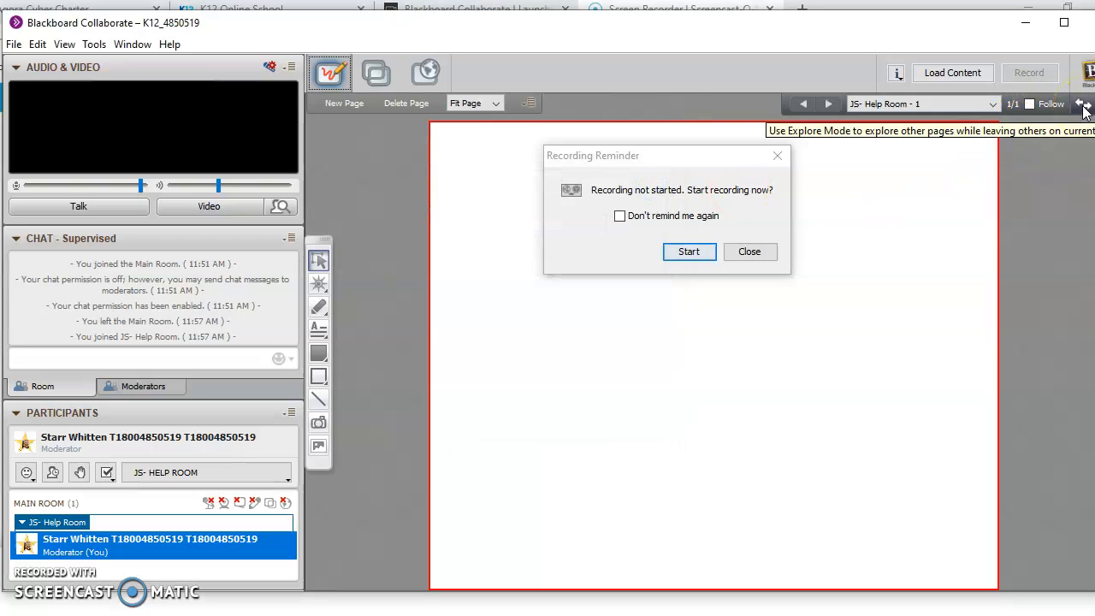
{"action": "left_click", "coordinate": [1083, 106]}
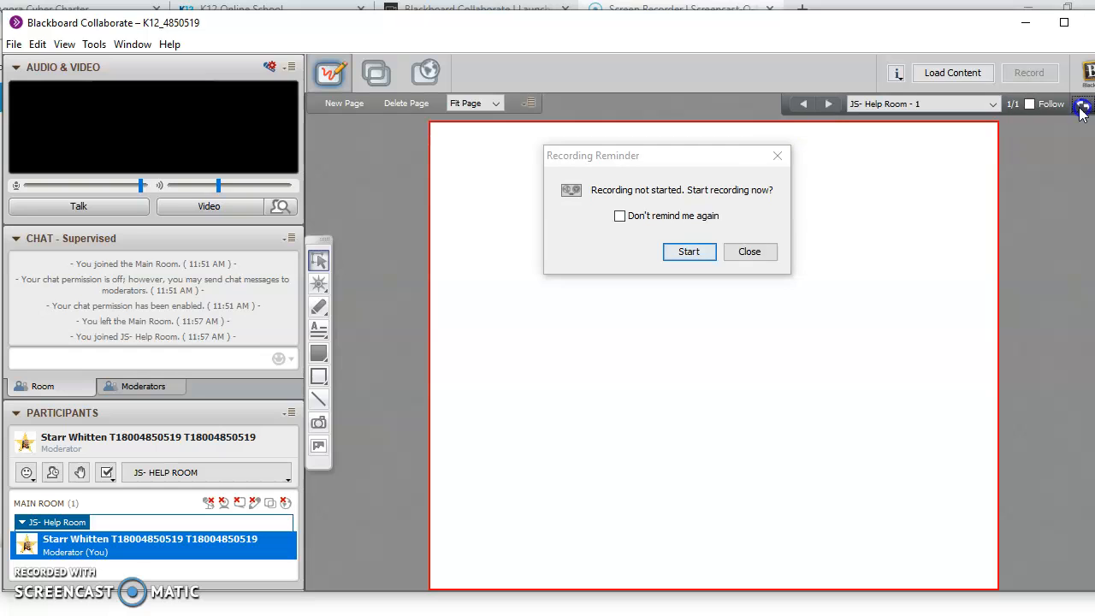
{"action": "left_click_drag", "start_coordinate": [767, 39], "coordinate": [741, 39]}
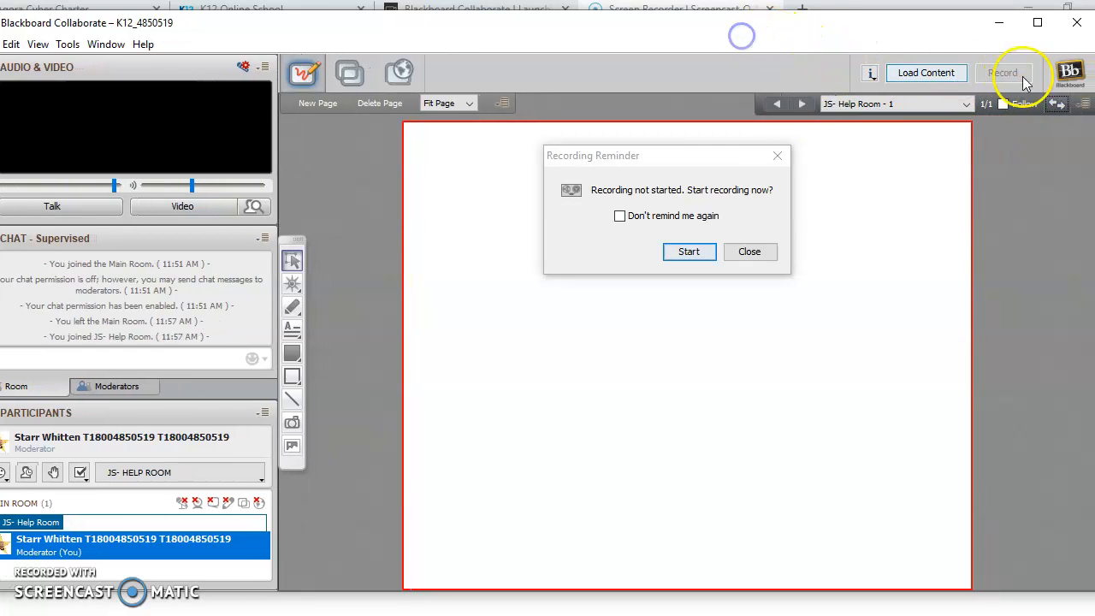
{"action": "left_click", "coordinate": [1082, 104]}
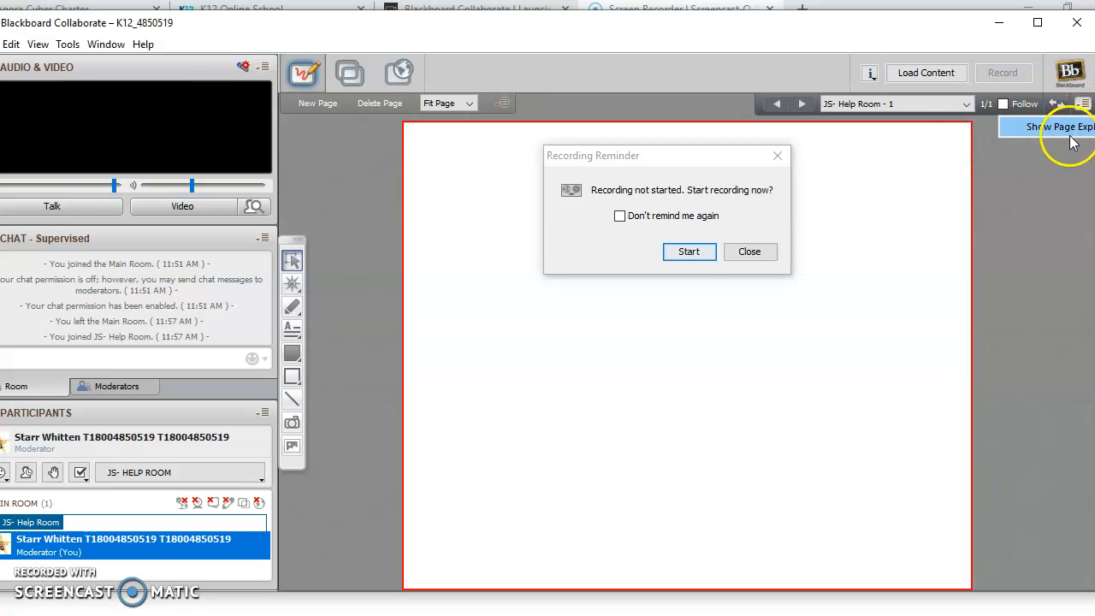
{"action": "left_click", "coordinate": [1069, 128]}
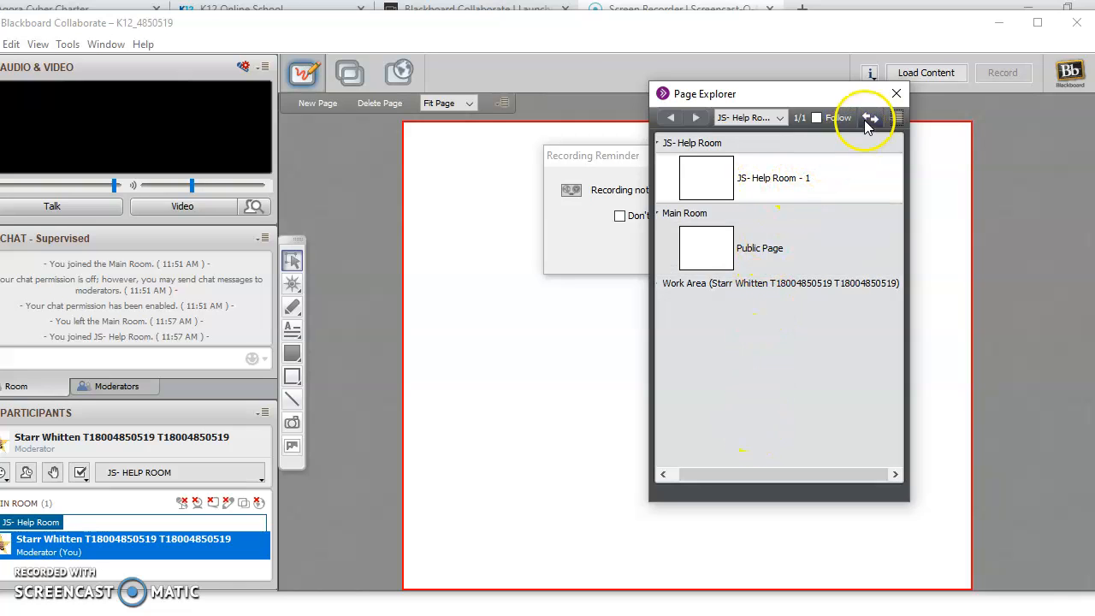
{"action": "left_click", "coordinate": [895, 93]}
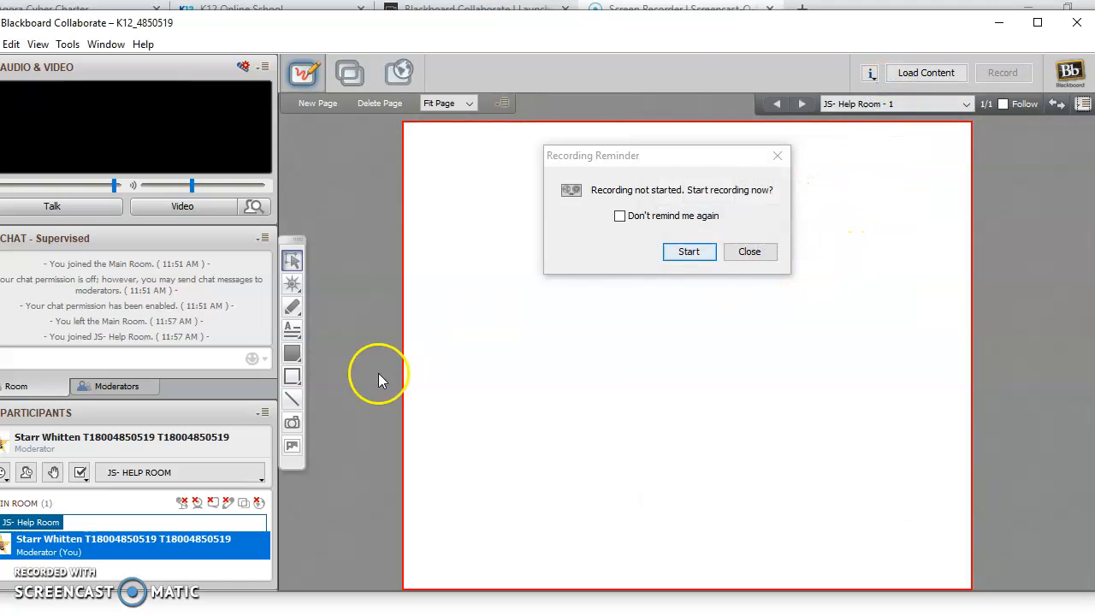